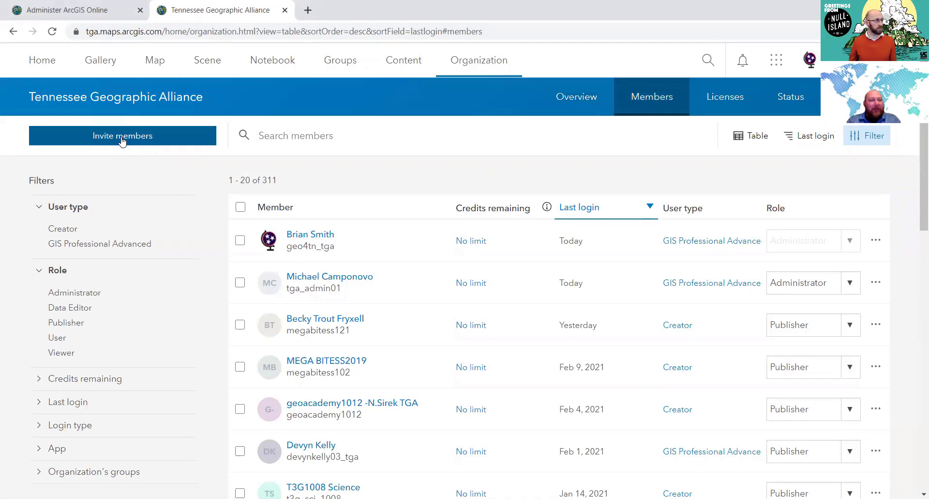
- Start adding members without sending invitations and review the required fields for importing them from a CSV file
{"action": "left_click", "coordinate": [122, 141]}
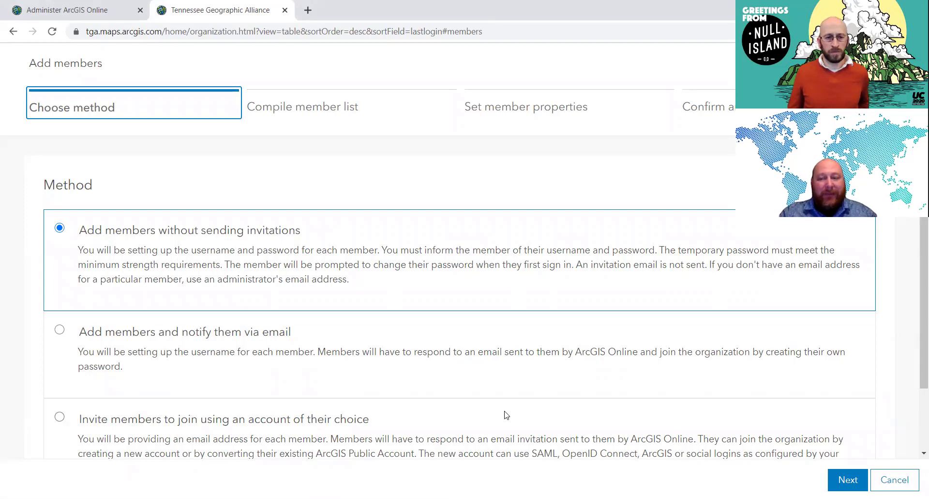
{"action": "left_click", "coordinate": [854, 479]}
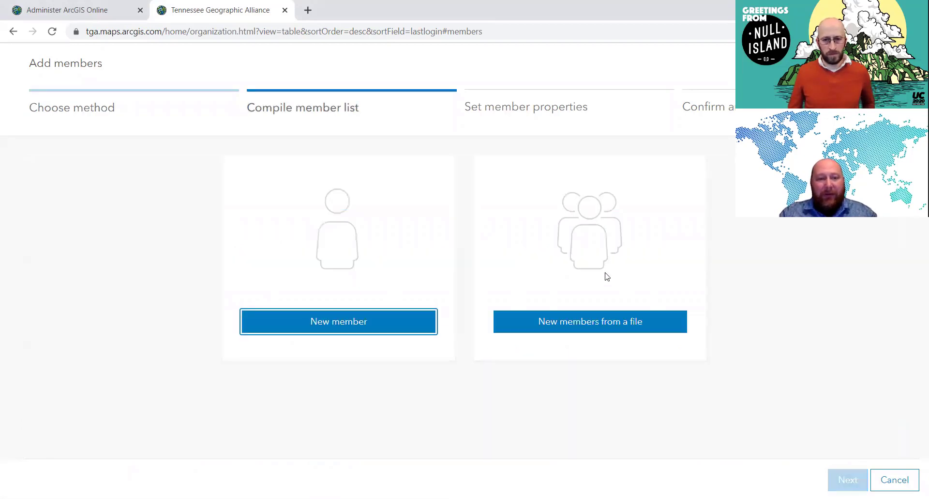
{"action": "left_click", "coordinate": [563, 324]}
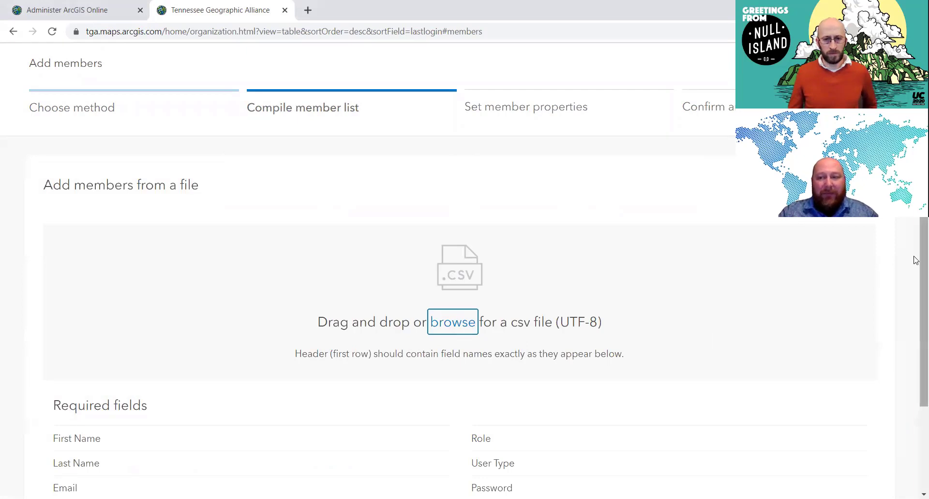
{"action": "left_click_drag", "start_coordinate": [915, 257], "coordinate": [915, 348]}
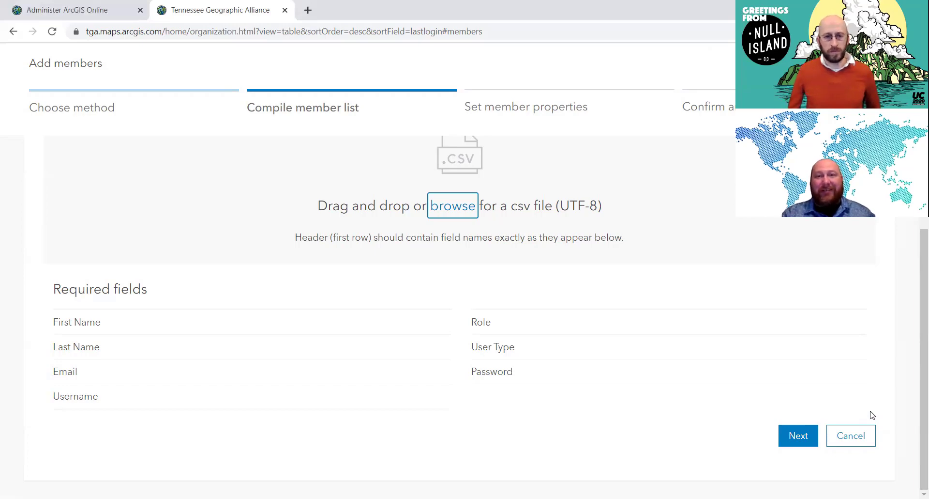
{"action": "left_click", "coordinate": [854, 433]}
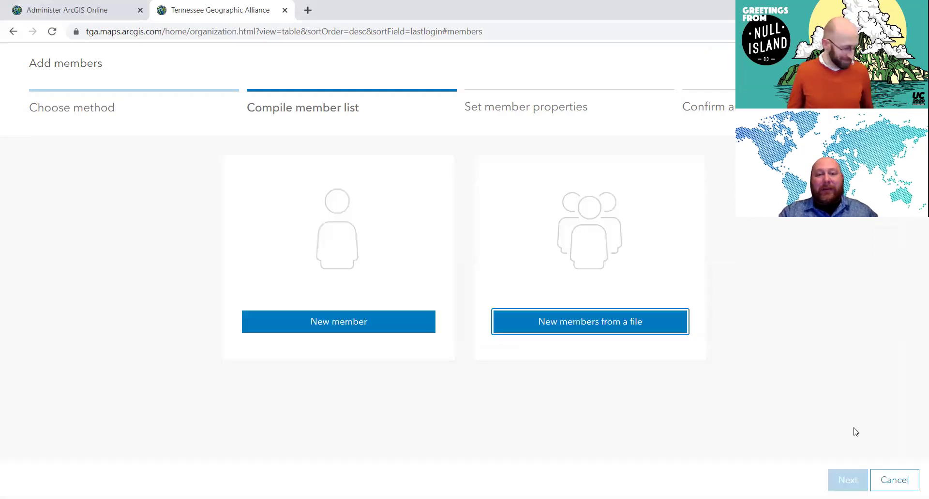
- Reopen the file-based member import to check its required fields again, and exit without adding anyone
{"action": "left_click", "coordinate": [616, 322]}
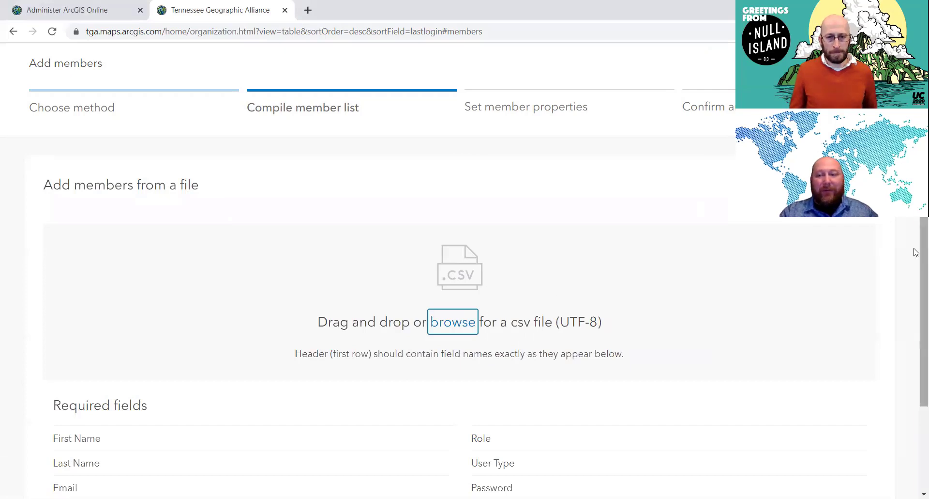
{"action": "scroll", "coordinate": [915, 254], "scroll_direction": "down", "scroll_amount": 3}
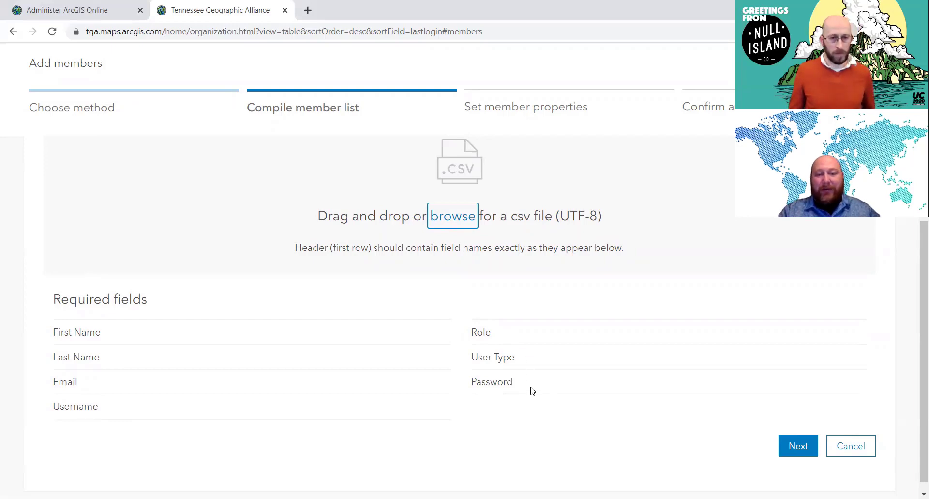
{"action": "left_click", "coordinate": [858, 452]}
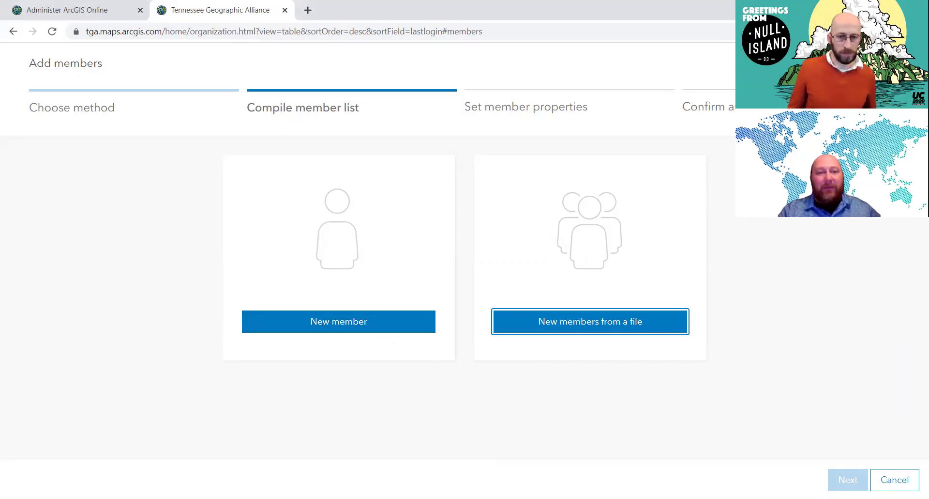
{"action": "key", "text": "Escape"}
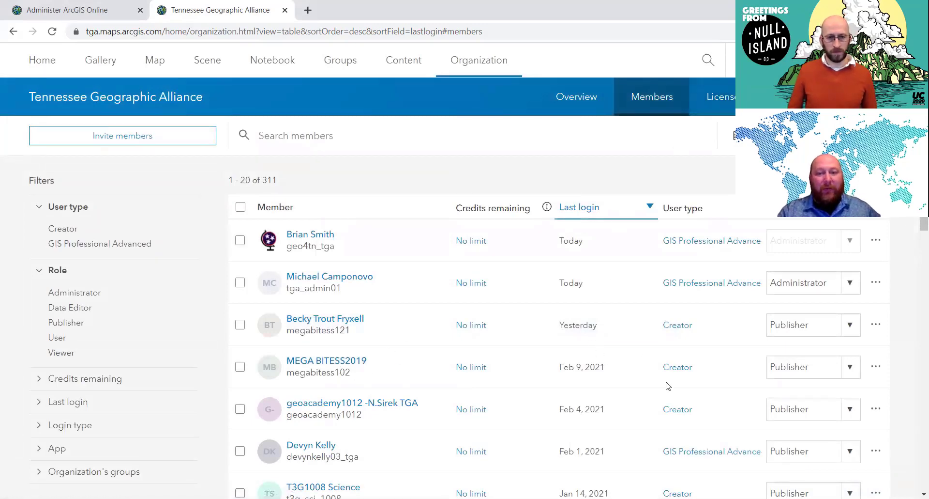
- Review the management actions available for the MEGA BITESS2019 member, such as resetting the password or disabling the member
{"action": "left_click", "coordinate": [878, 368]}
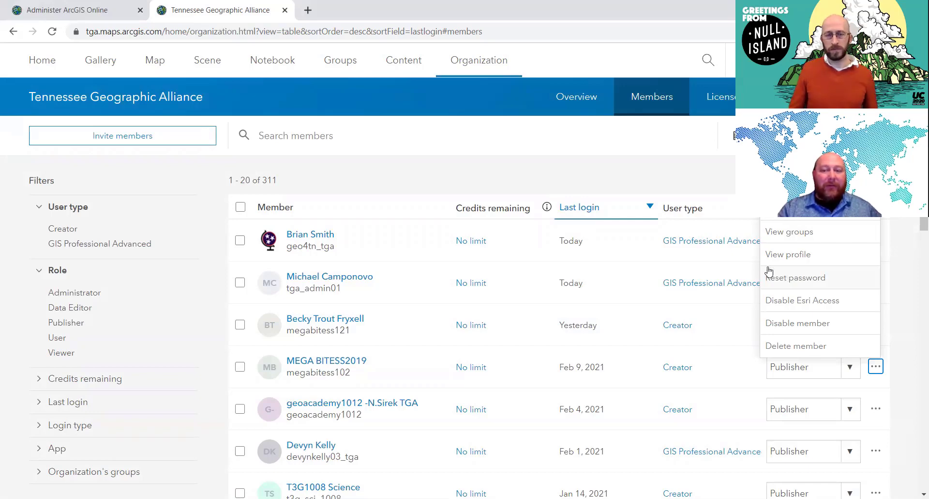
{"action": "left_click", "coordinate": [507, 154]}
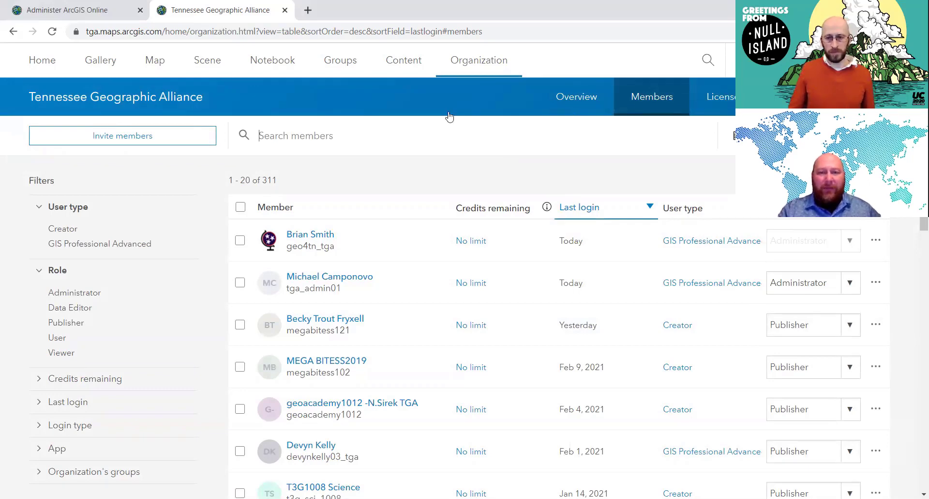
- Compare the methods for adding members with email notification and without sending invitations, highlighting both descriptions
{"action": "left_click", "coordinate": [189, 135]}
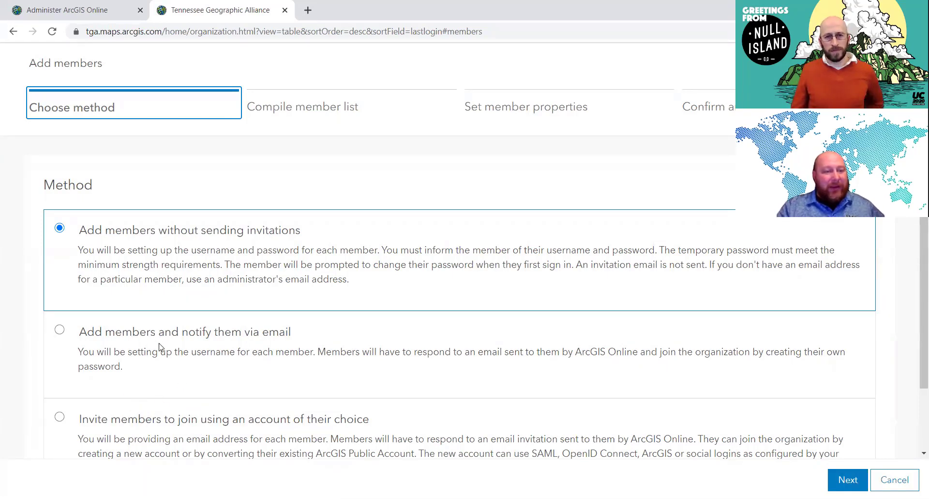
{"action": "left_click_drag", "start_coordinate": [82, 333], "coordinate": [107, 370]}
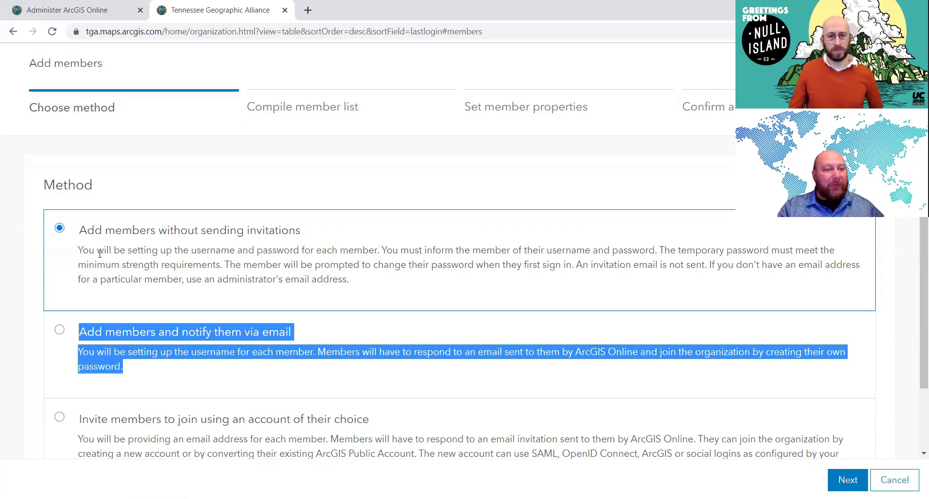
{"action": "left_click_drag", "start_coordinate": [78, 225], "coordinate": [349, 280]}
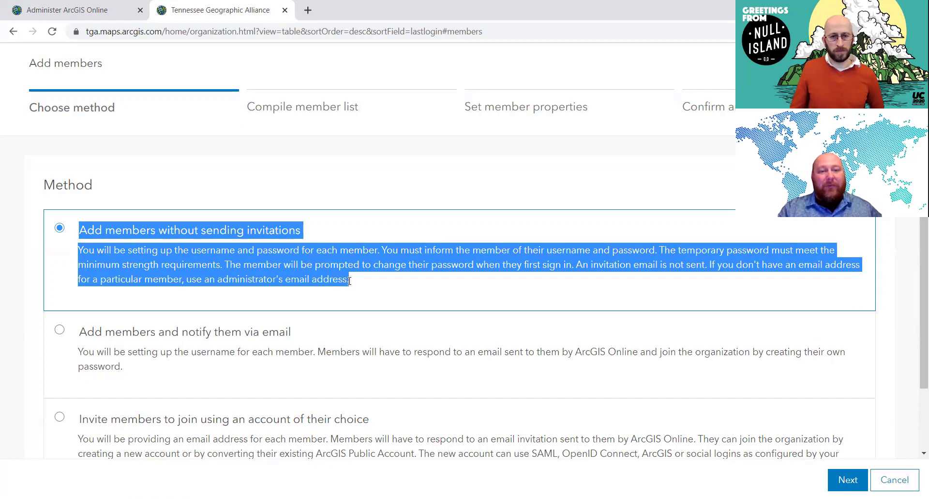
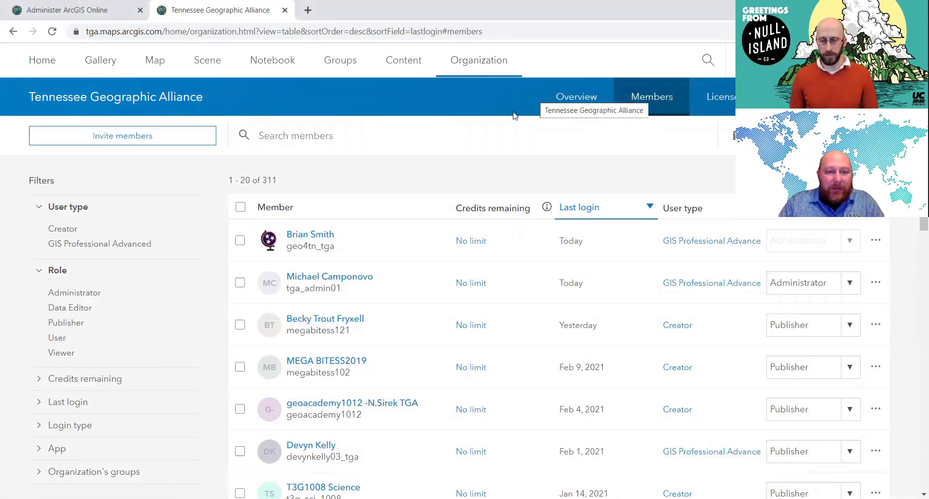
- Examine the credit allocation settings for MEGA BITESS2019 and the organization's available credits, and cancel without allocating
{"action": "left_click", "coordinate": [875, 369]}
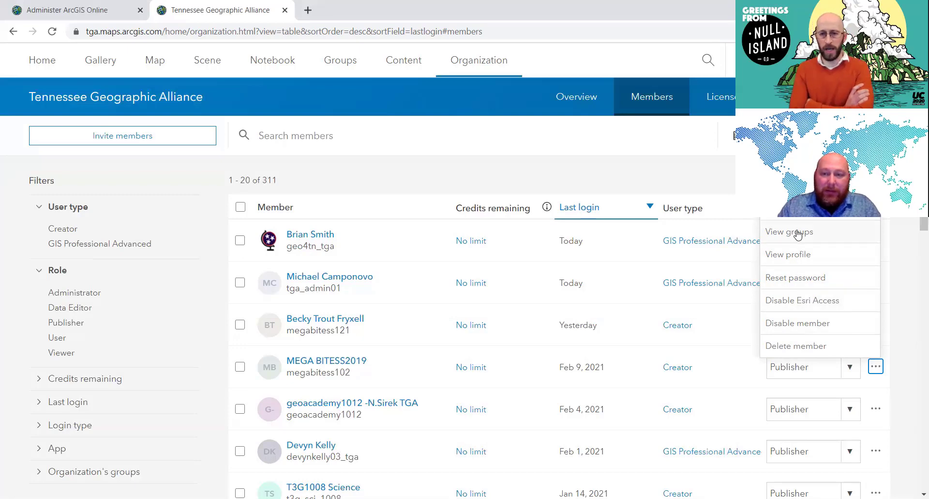
{"action": "left_click", "coordinate": [799, 209]}
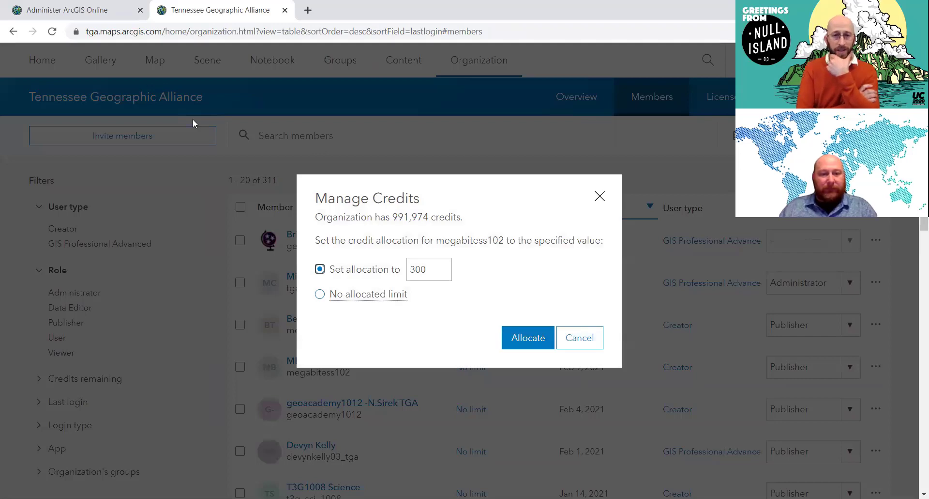
{"action": "left_click_drag", "start_coordinate": [367, 181], "coordinate": [427, 217]}
{"action": "left_click", "coordinate": [414, 226]}
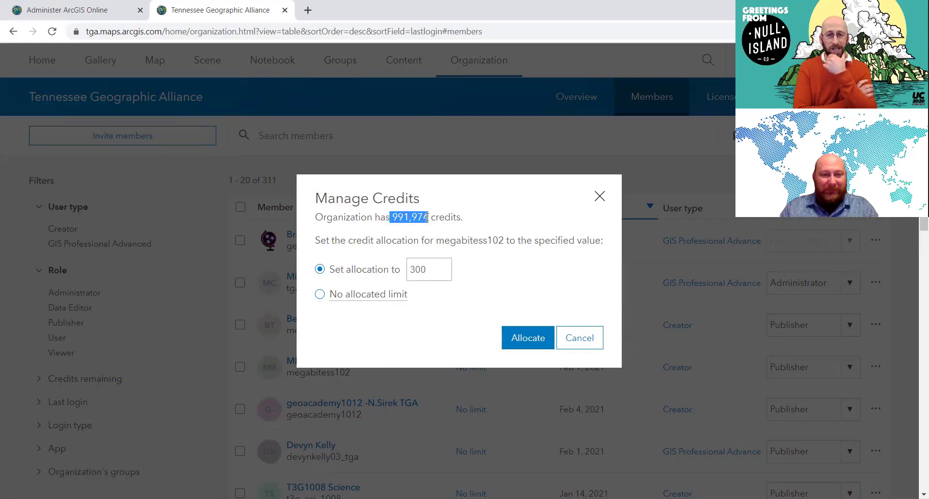
{"action": "left_click", "coordinate": [516, 266]}
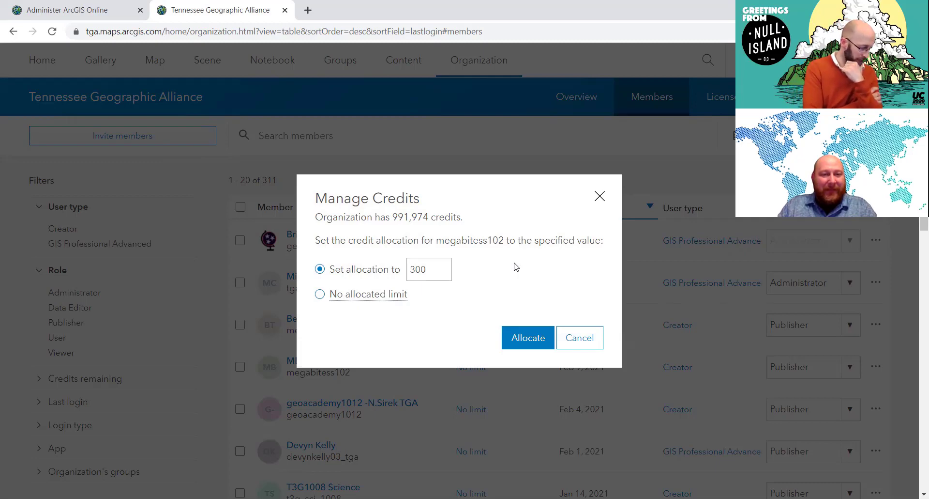
{"action": "left_click", "coordinate": [579, 338]}
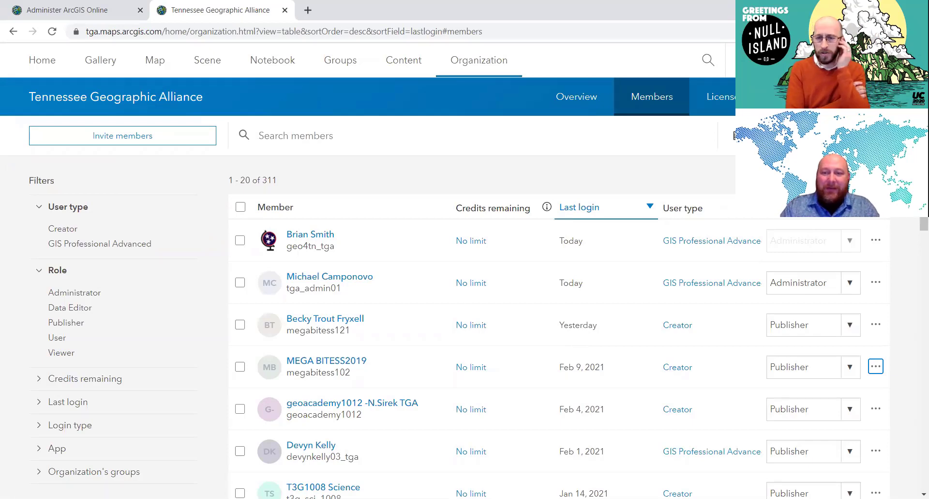
- Open the user type and role settings for MEGA BITESS2019 and examine the available user types
{"action": "left_click", "coordinate": [875, 368]}
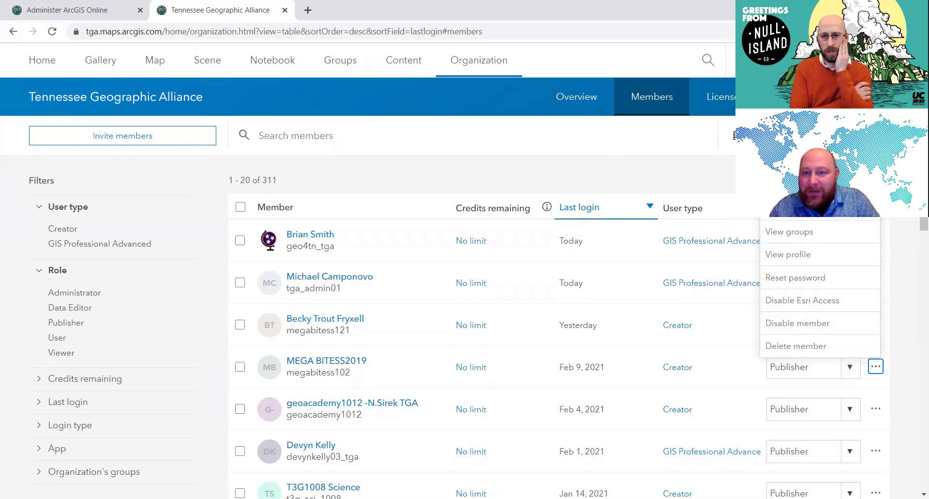
{"action": "left_click", "coordinate": [794, 208]}
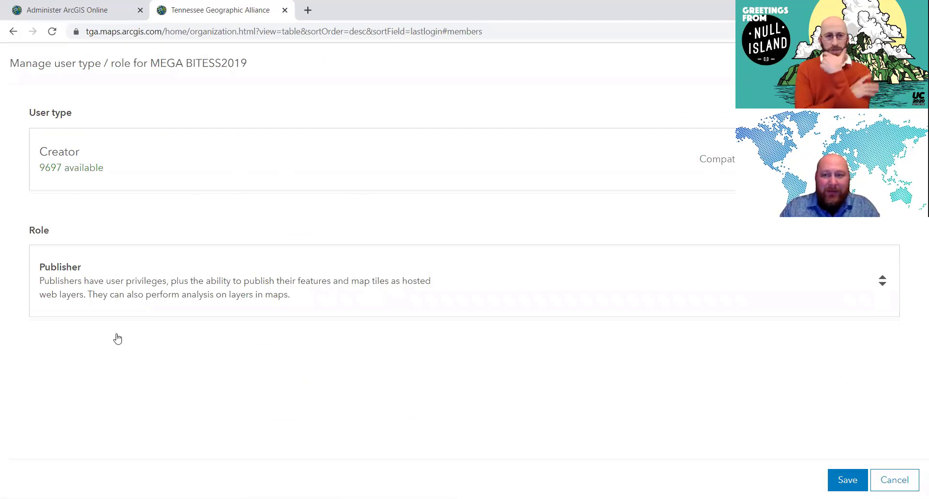
{"action": "key", "text": "Tab"}
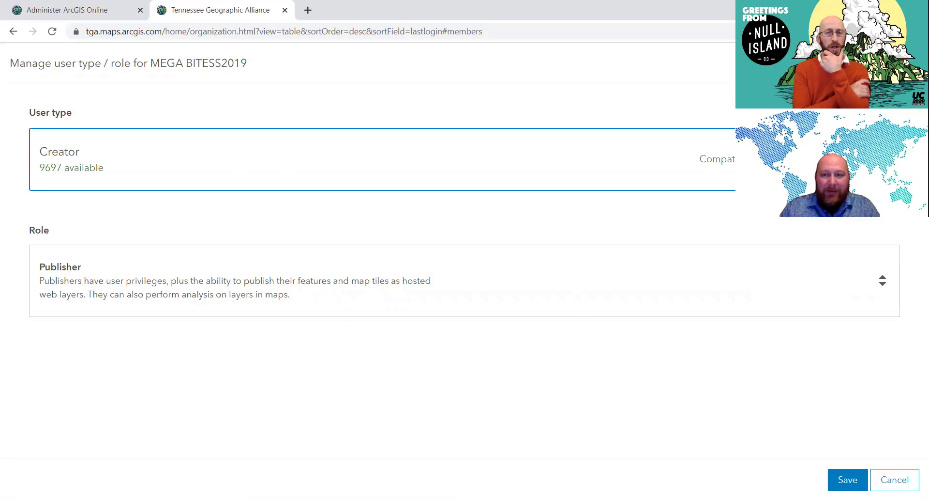
{"action": "key", "text": "space"}
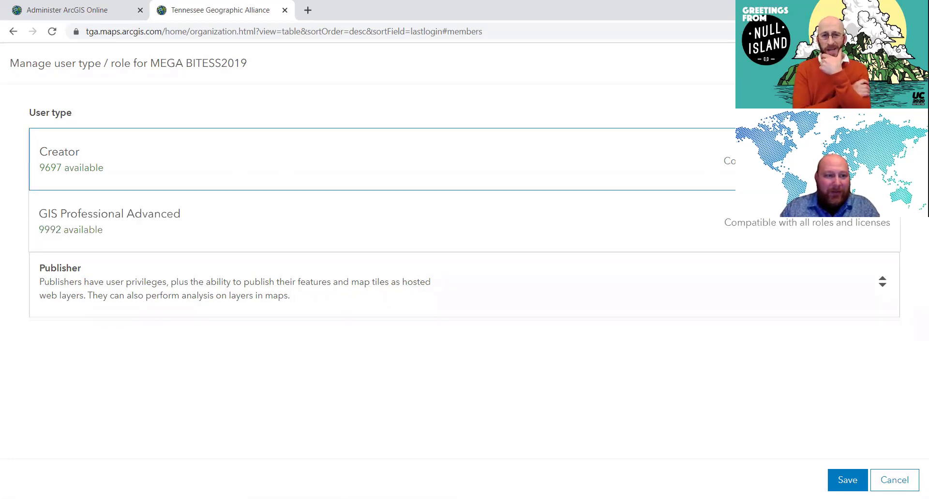
{"action": "key", "text": "Return"}
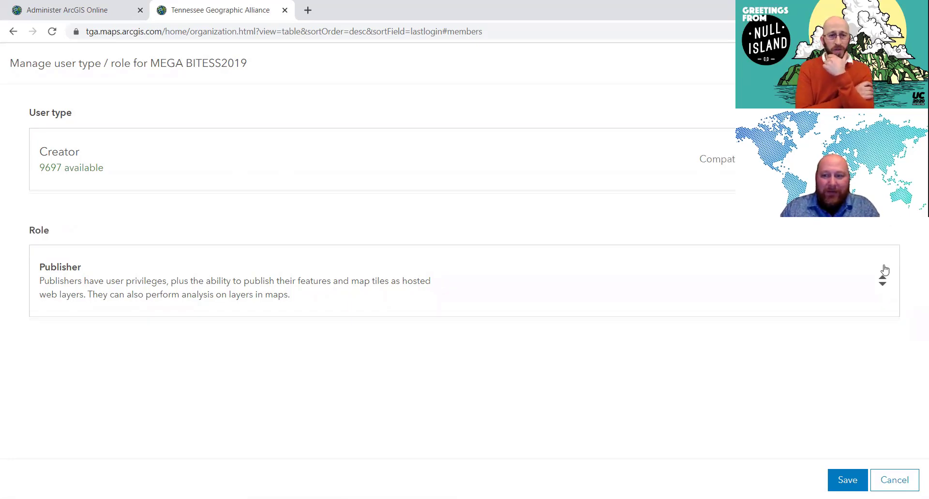
- Review the descriptions of all roles that can be assigned to MEGA BITESS2019, from Administrator to Viewer
{"action": "left_click", "coordinate": [883, 284]}
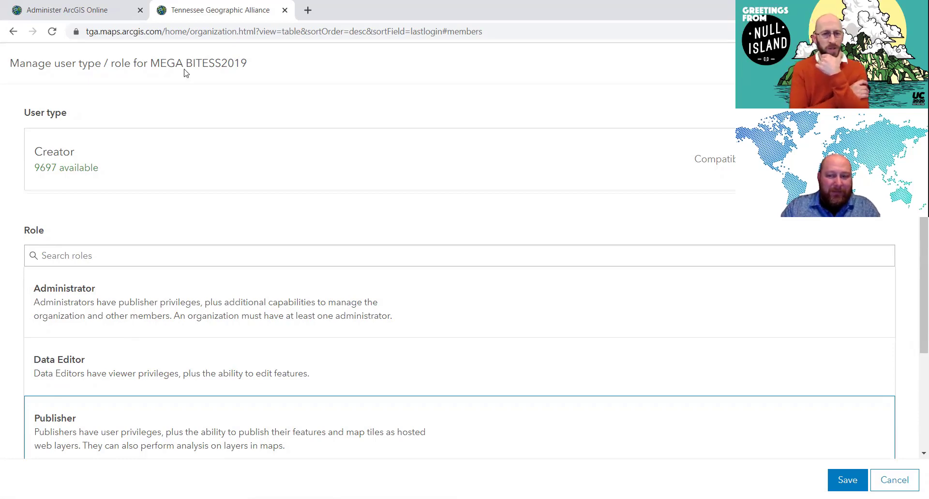
{"action": "scroll", "coordinate": [460, 315], "scroll_direction": "down", "scroll_amount": 2}
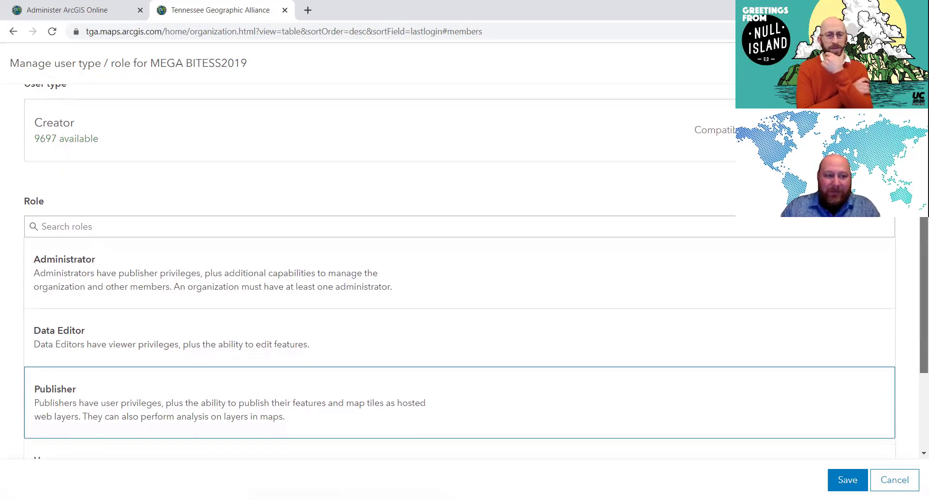
{"action": "scroll", "coordinate": [915, 246], "scroll_direction": "down", "scroll_amount": 2}
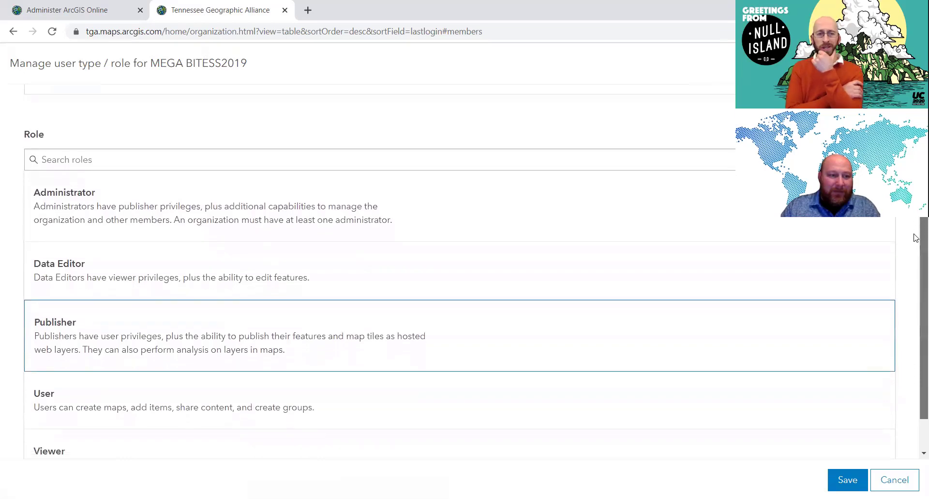
{"action": "scroll", "coordinate": [916, 247], "scroll_direction": "down", "scroll_amount": 1}
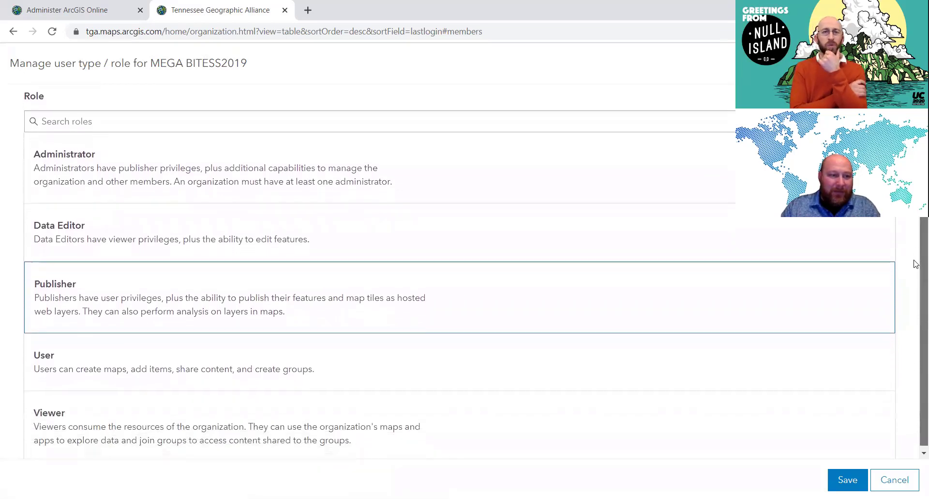
{"action": "scroll", "coordinate": [917, 283], "scroll_direction": "up", "scroll_amount": 5}
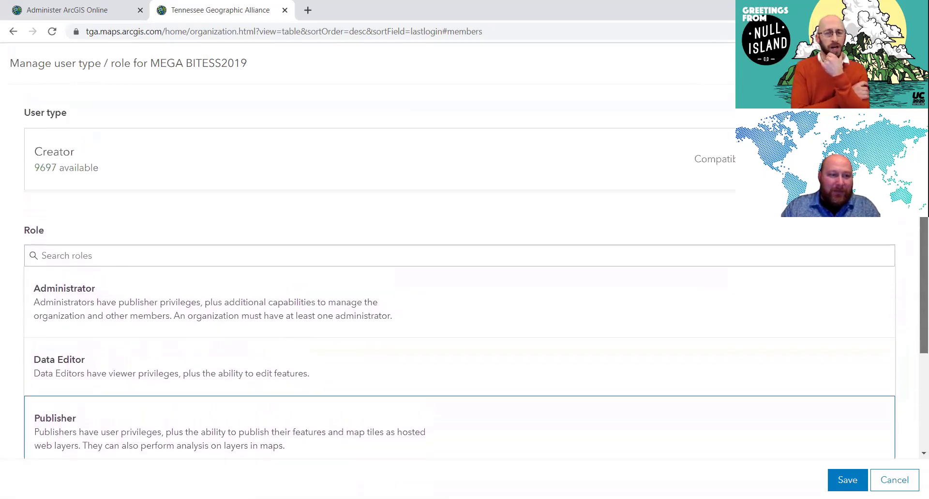
- Recheck the user type and role choices for MEGA BITESS2019, and leave the settings without saving
{"action": "left_click", "coordinate": [557, 165]}
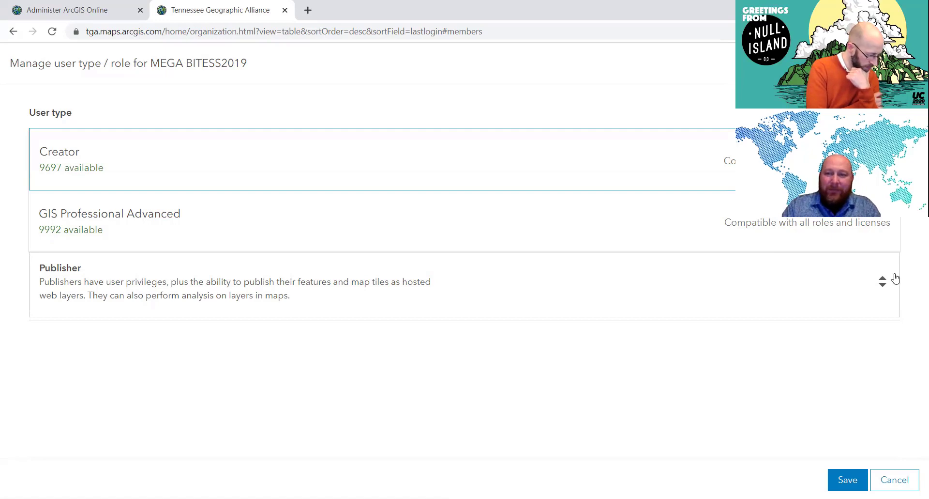
{"action": "left_click", "coordinate": [882, 286]}
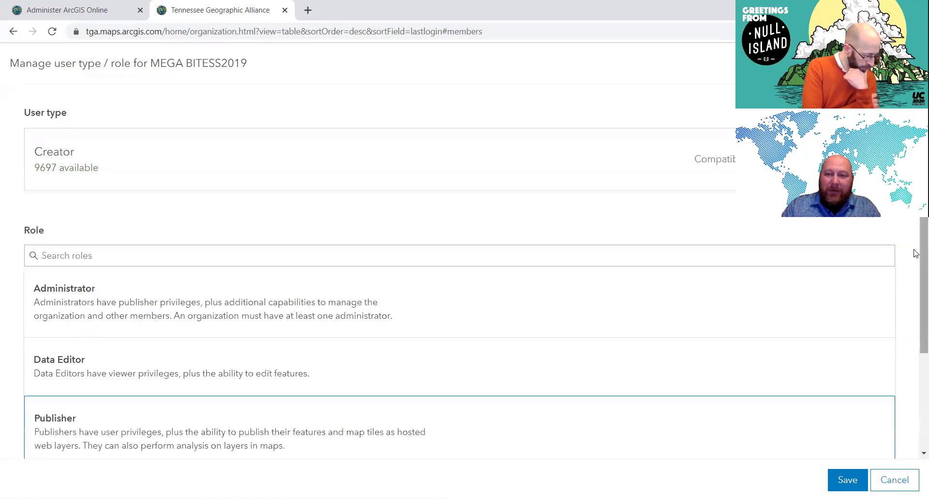
{"action": "scroll", "coordinate": [915, 256], "scroll_direction": "down", "scroll_amount": 2}
{"action": "scroll", "coordinate": [917, 275], "scroll_direction": "down", "scroll_amount": 2}
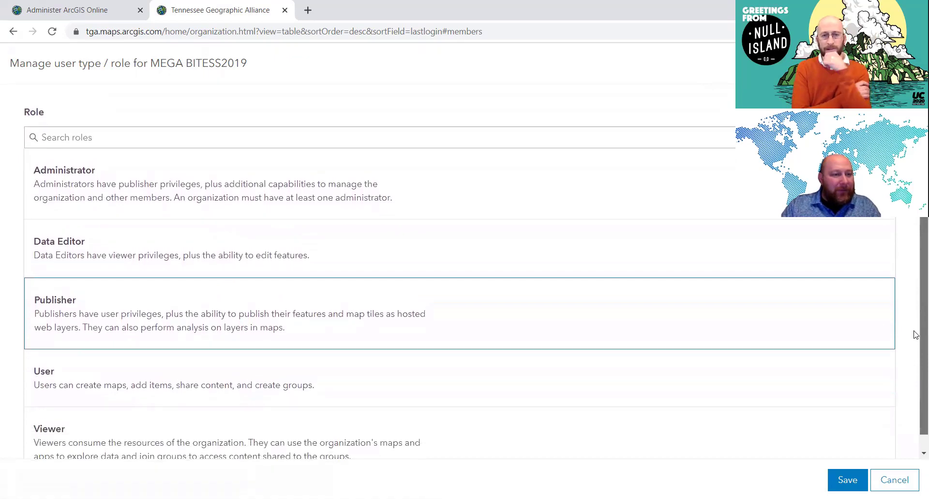
{"action": "scroll", "coordinate": [915, 339], "scroll_direction": "down", "scroll_amount": 1}
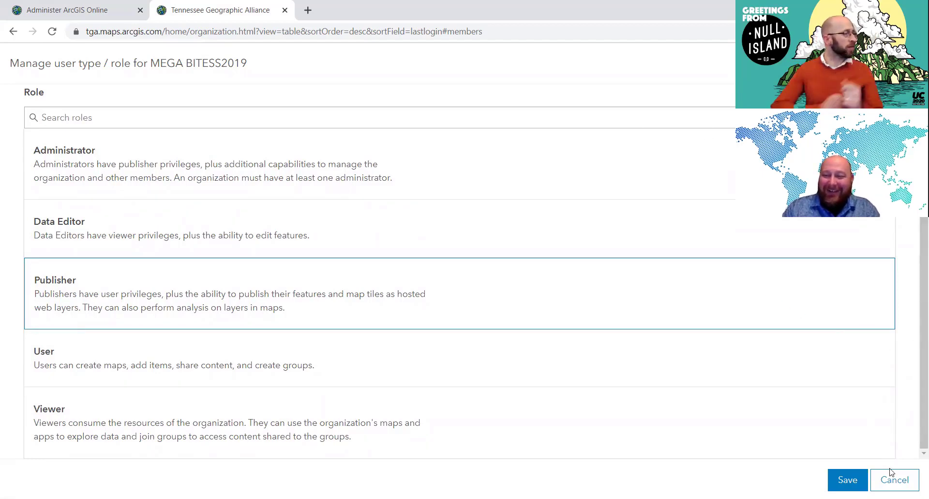
{"action": "left_click", "coordinate": [894, 480]}
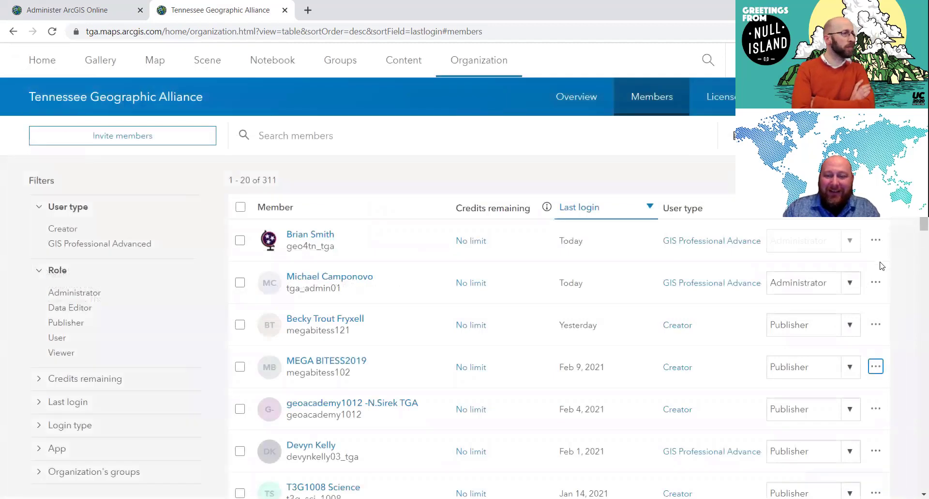
- Examine the management actions available for the MEGA BITESS2019 member, from viewing groups to deleting the member, and choose none
{"action": "left_click", "coordinate": [875, 366]}
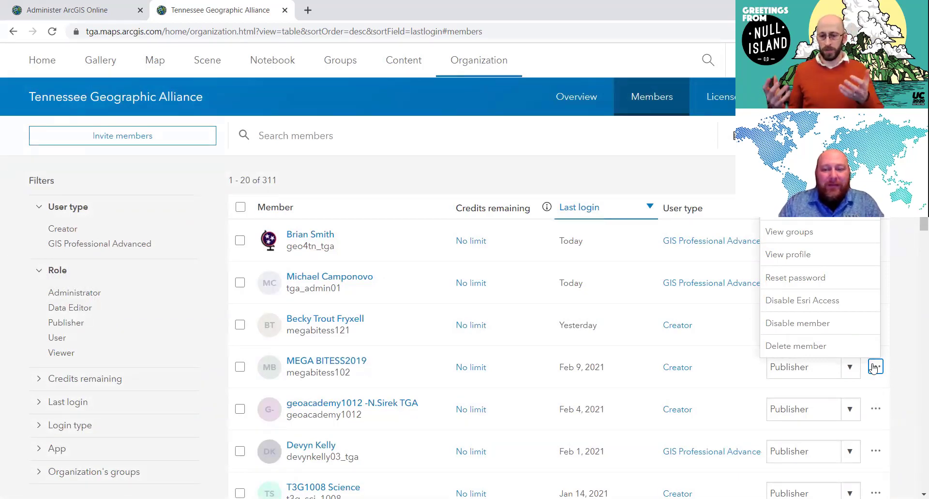
{"action": "left_click", "coordinate": [597, 163]}
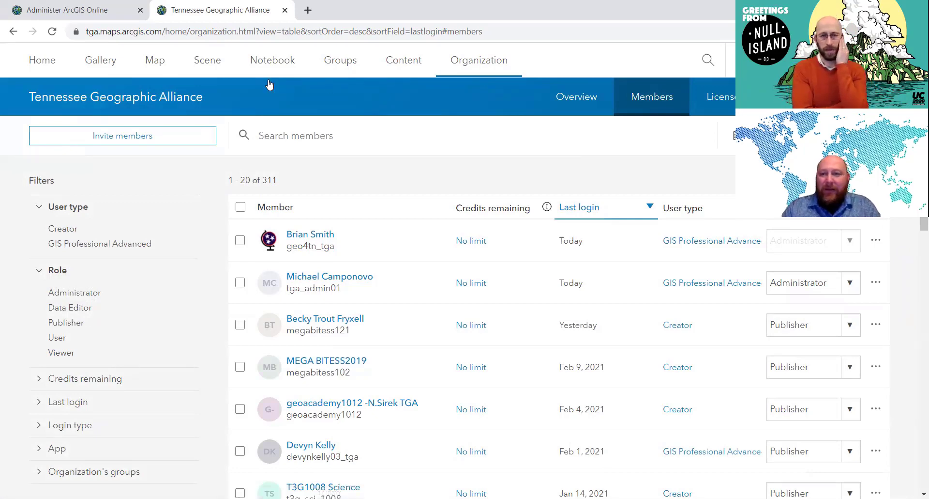
- Open the organization's security settings and examine the anonymous access policy under access and permissions
{"action": "left_click", "coordinate": [860, 96]}
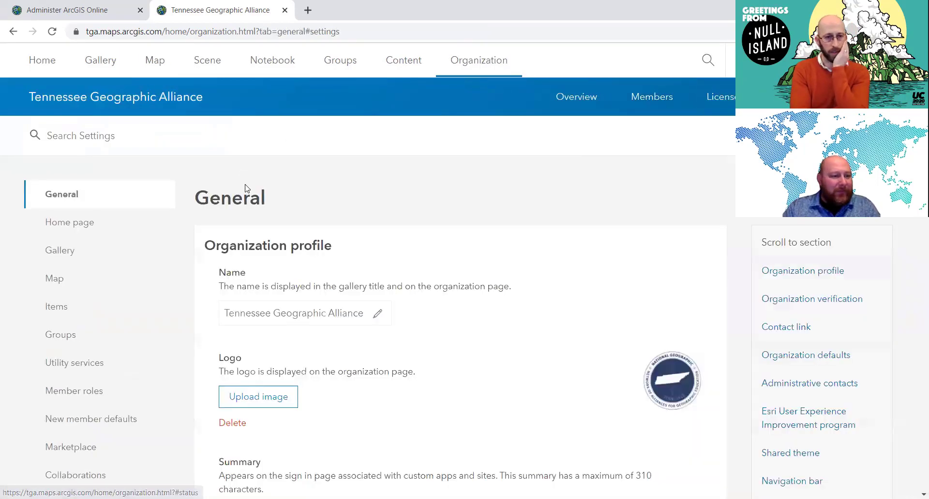
{"action": "scroll", "coordinate": [101, 338], "scroll_direction": "down", "scroll_amount": 4}
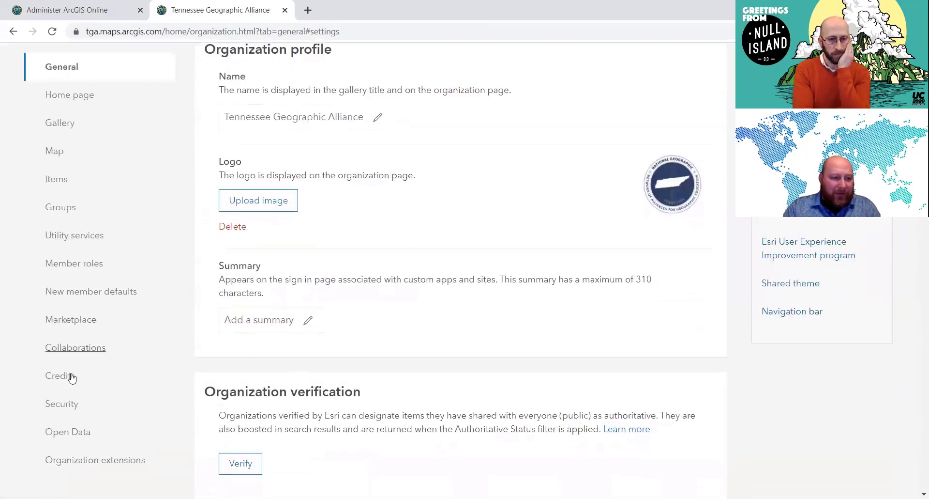
{"action": "left_click", "coordinate": [70, 404]}
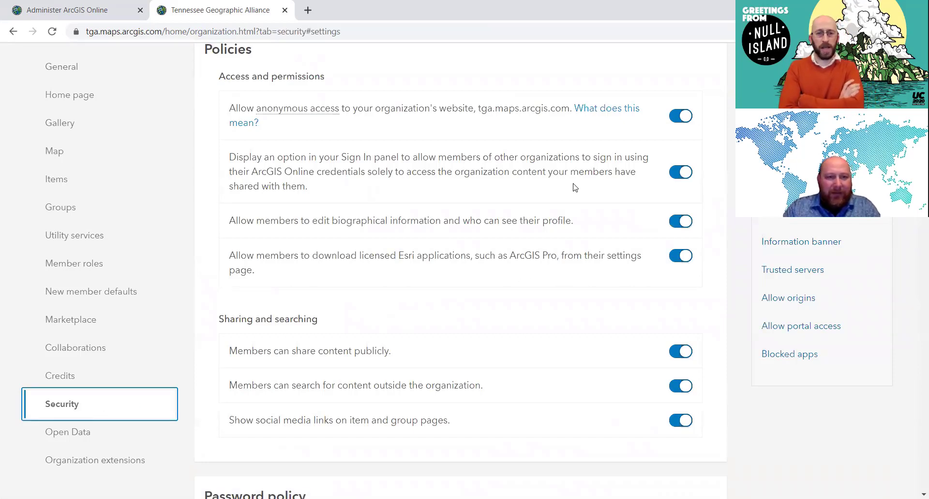
{"action": "left_click_drag", "start_coordinate": [232, 111], "coordinate": [286, 127]}
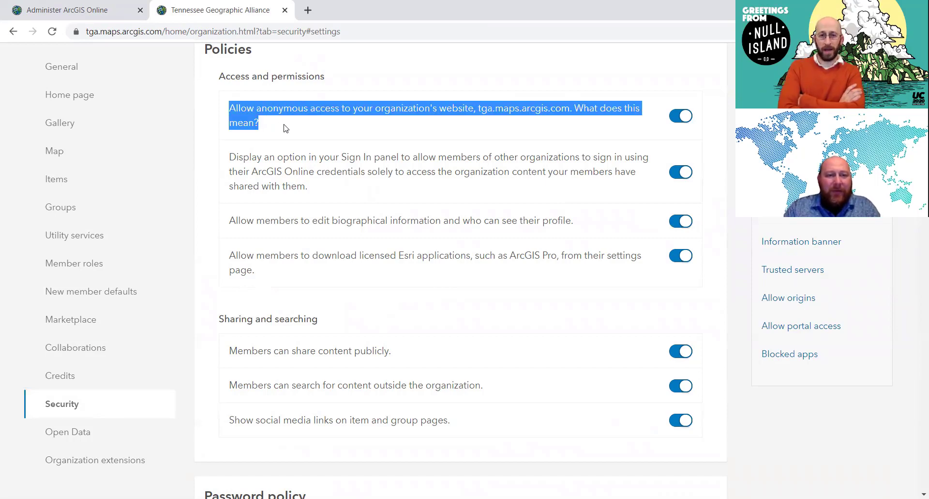
{"action": "left_click", "coordinate": [286, 128]}
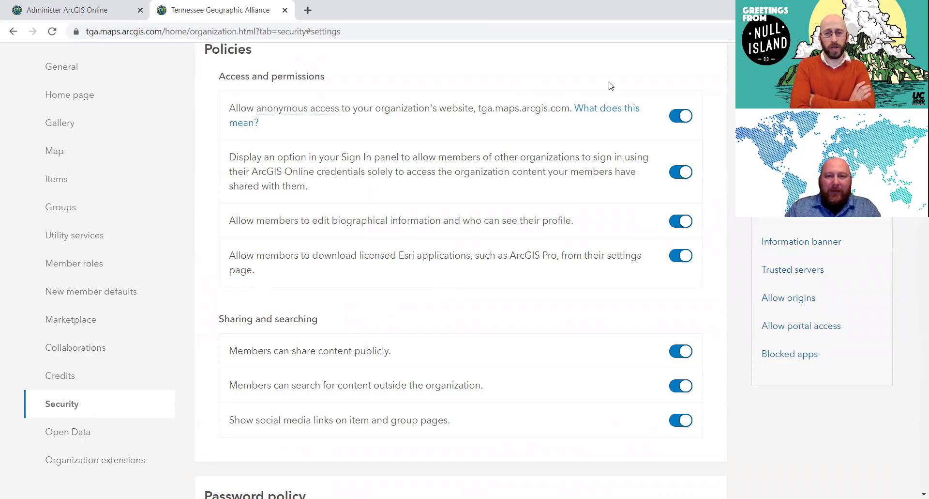
- Disable anonymous access to the organization's website, and enable it again
{"action": "left_click", "coordinate": [685, 118]}
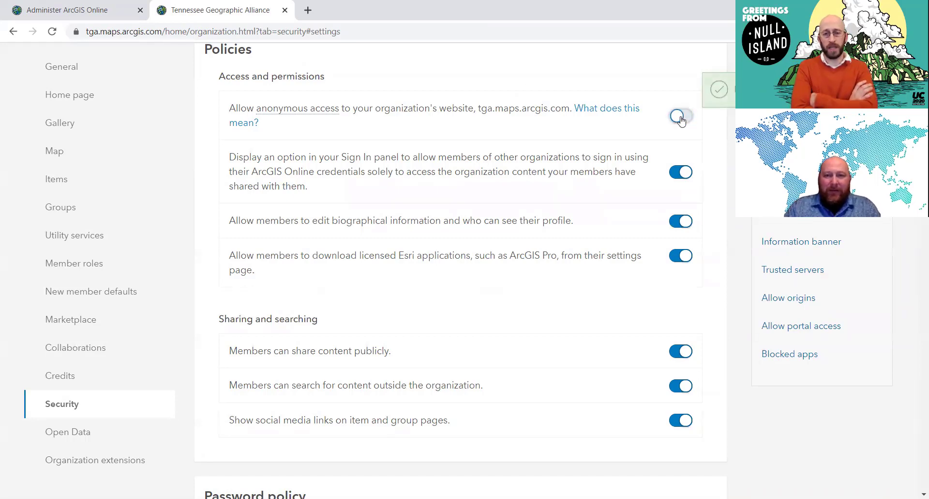
{"action": "left_click", "coordinate": [683, 118]}
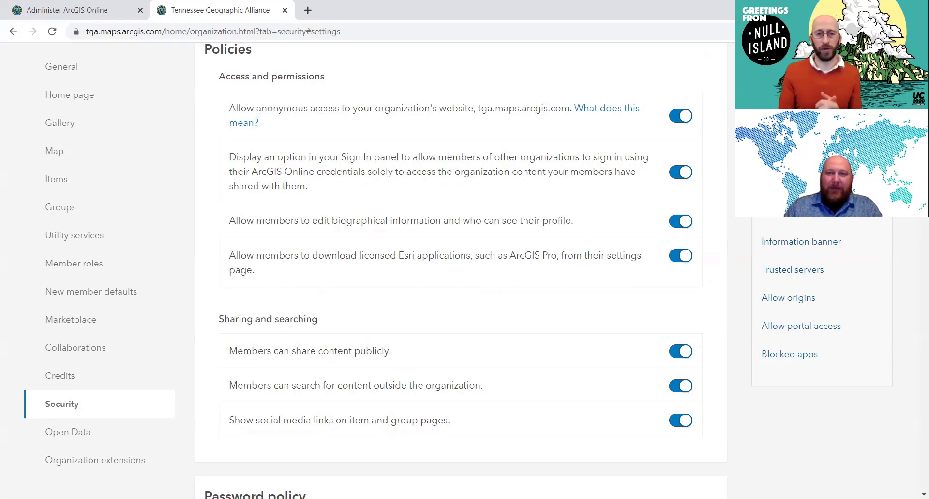
{"action": "scroll", "coordinate": [368, 271], "scroll_direction": "up", "scroll_amount": 4}
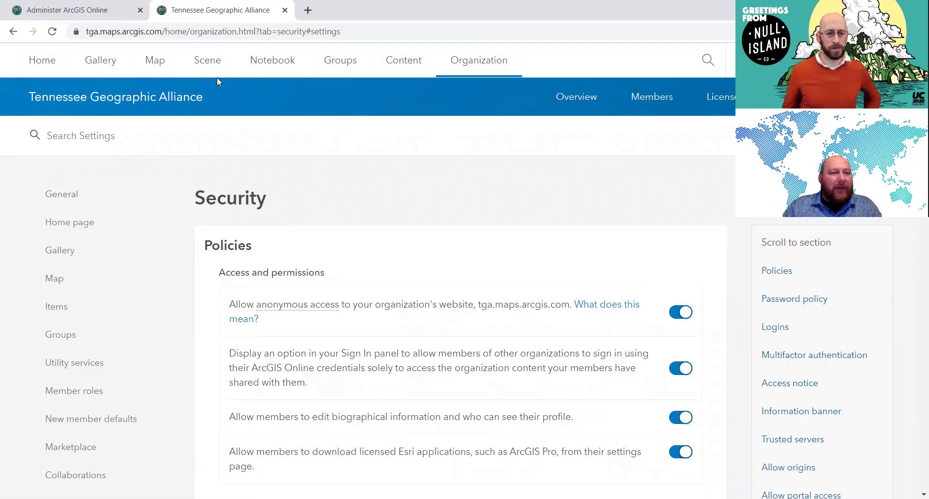
- Switch to the Learn ArcGIS path "Administer your ArcGIS Online organization" and review its lessons, videos and articles from start to end
{"action": "left_click", "coordinate": [80, 15]}
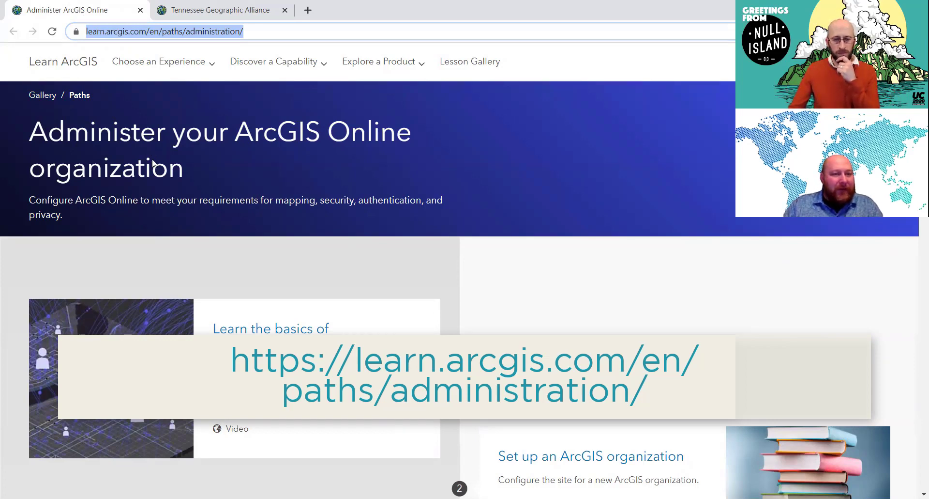
{"action": "key", "text": "Escape"}
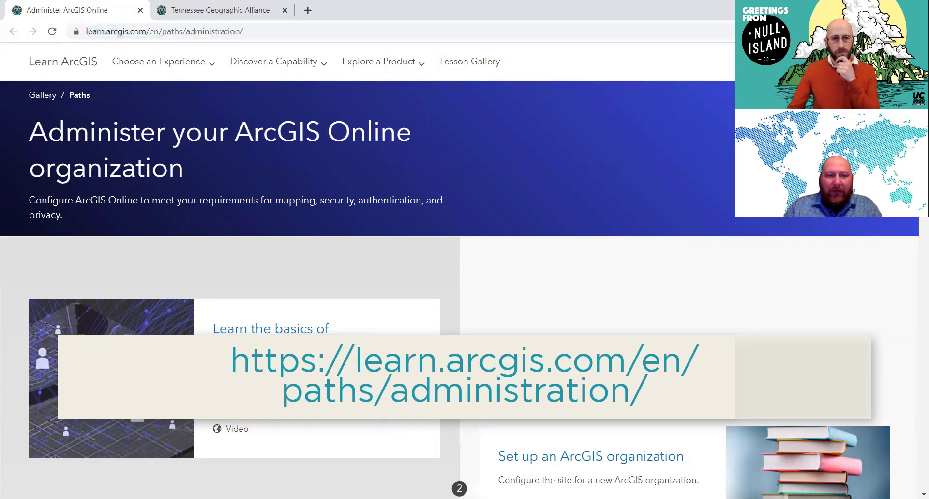
{"action": "scroll", "coordinate": [460, 271], "scroll_direction": "down", "scroll_amount": 2}
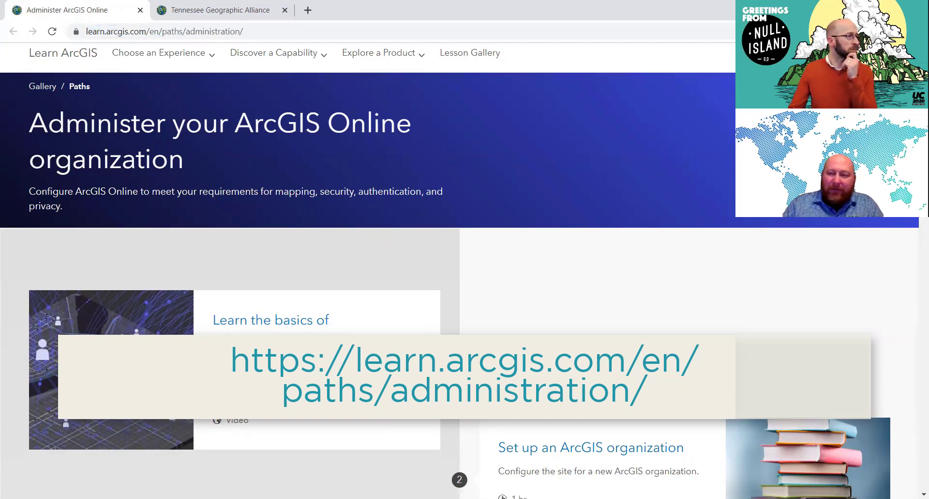
{"action": "scroll", "coordinate": [460, 271], "scroll_direction": "down", "scroll_amount": 3}
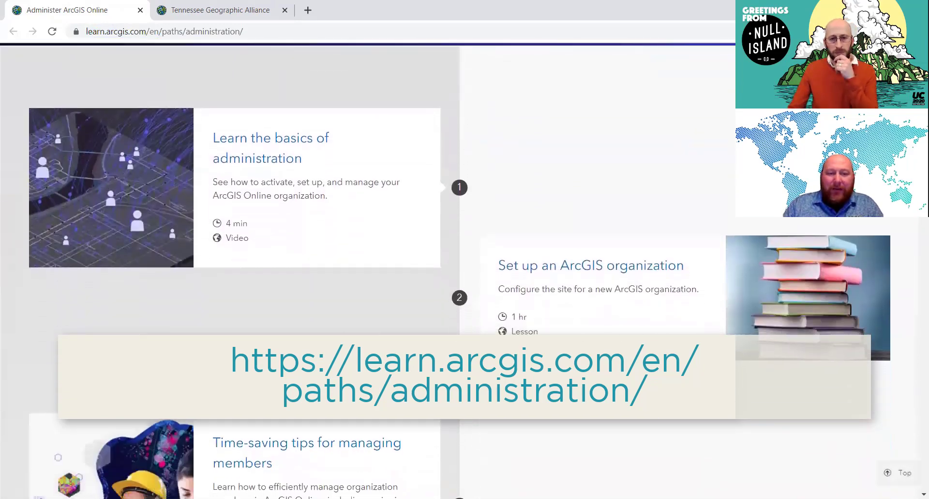
{"action": "scroll", "coordinate": [460, 271], "scroll_direction": "down", "scroll_amount": 3}
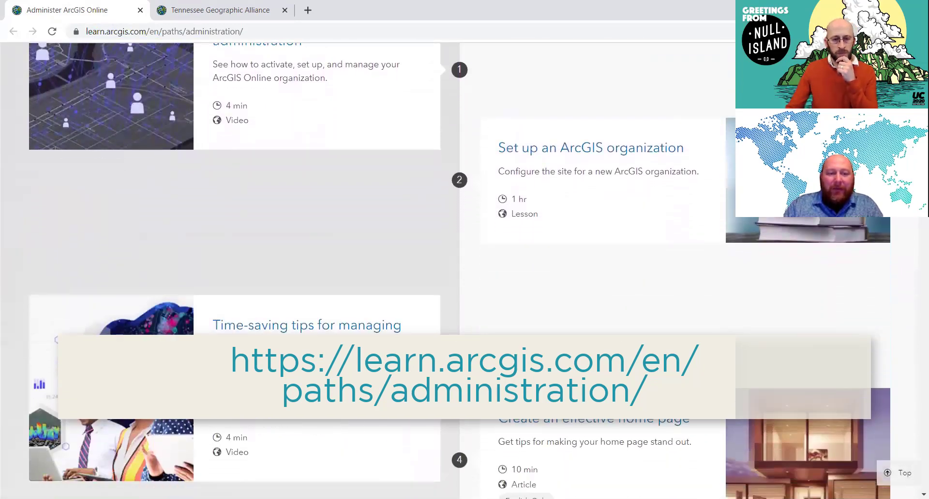
{"action": "scroll", "coordinate": [460, 271], "scroll_direction": "down", "scroll_amount": 3}
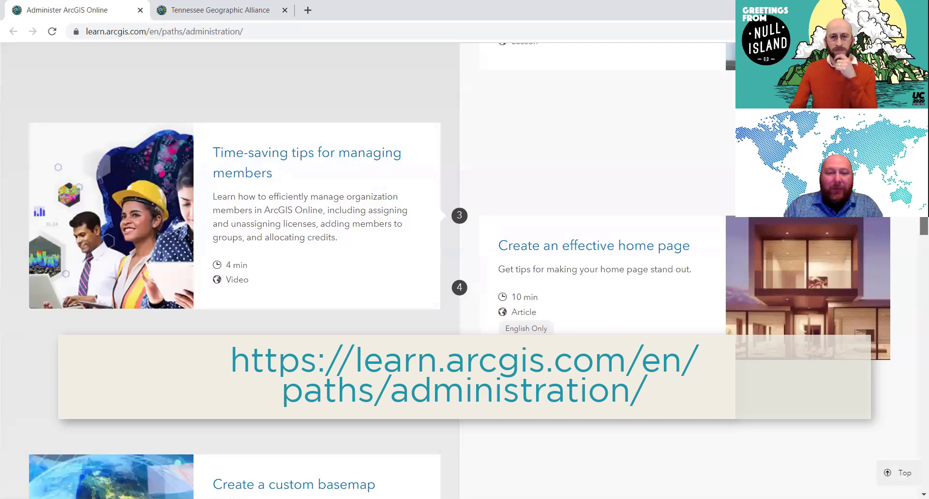
{"action": "scroll", "coordinate": [460, 271], "scroll_direction": "down", "scroll_amount": 3}
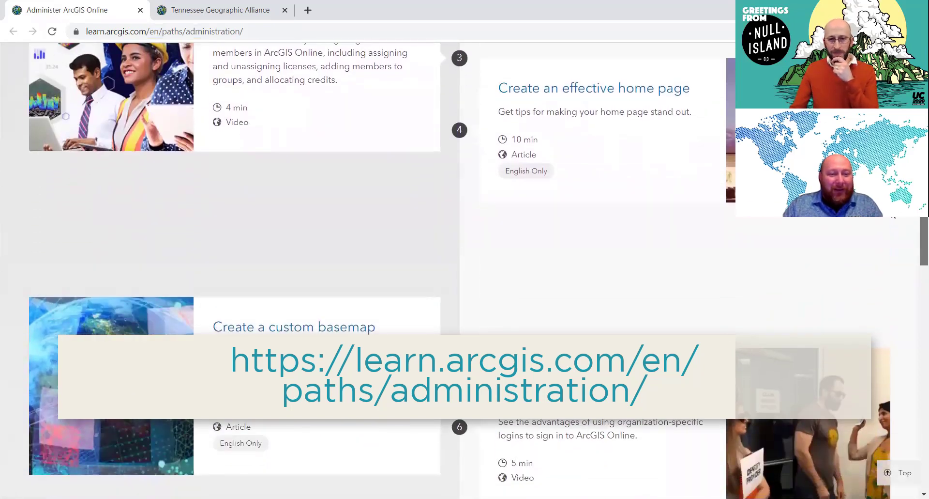
{"action": "scroll", "coordinate": [890, 234], "scroll_direction": "down", "scroll_amount": 2}
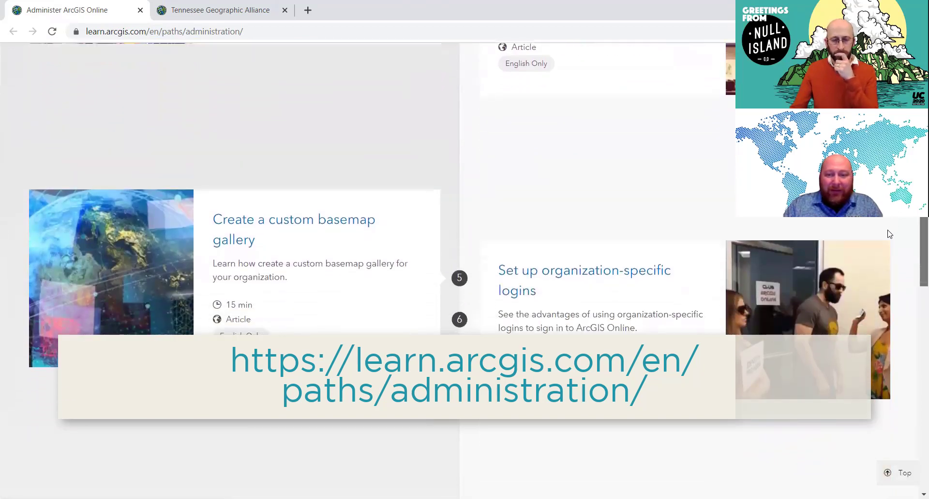
{"action": "scroll", "coordinate": [890, 234], "scroll_direction": "down", "scroll_amount": 1}
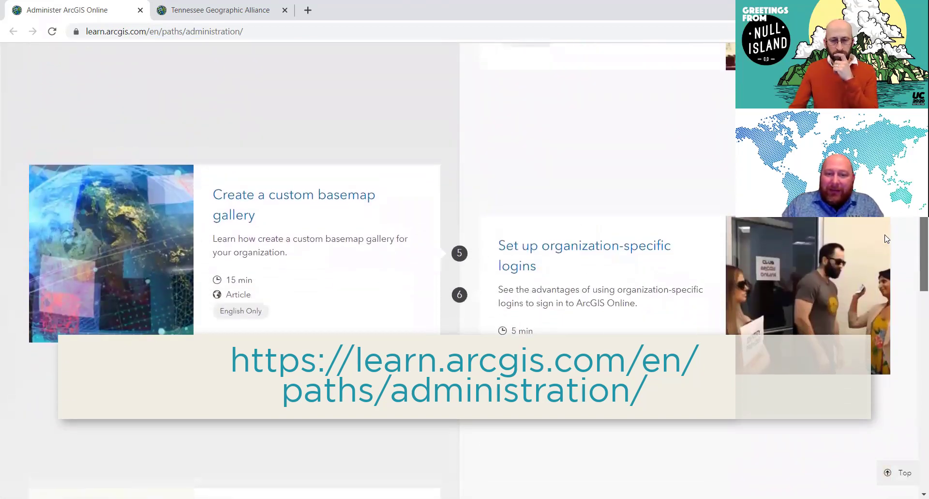
{"action": "scroll", "coordinate": [887, 239], "scroll_direction": "down", "scroll_amount": 3}
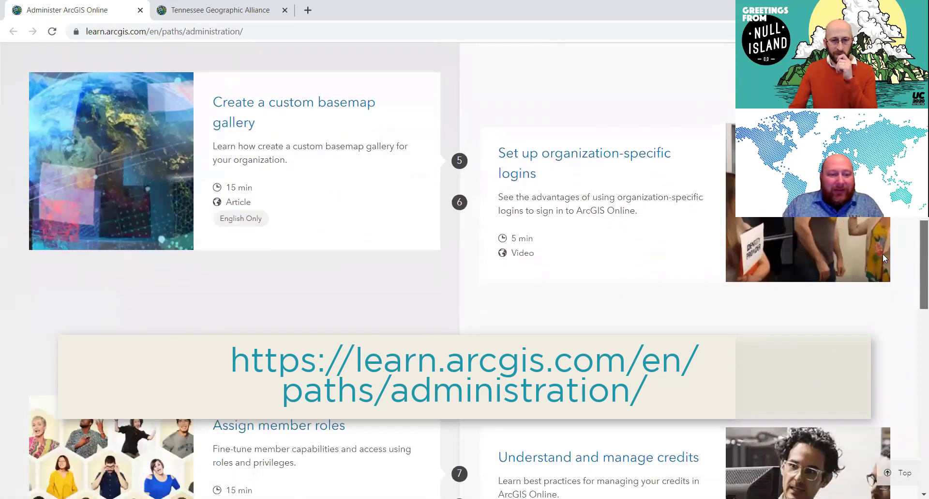
{"action": "scroll", "coordinate": [876, 268], "scroll_direction": "down", "scroll_amount": 2}
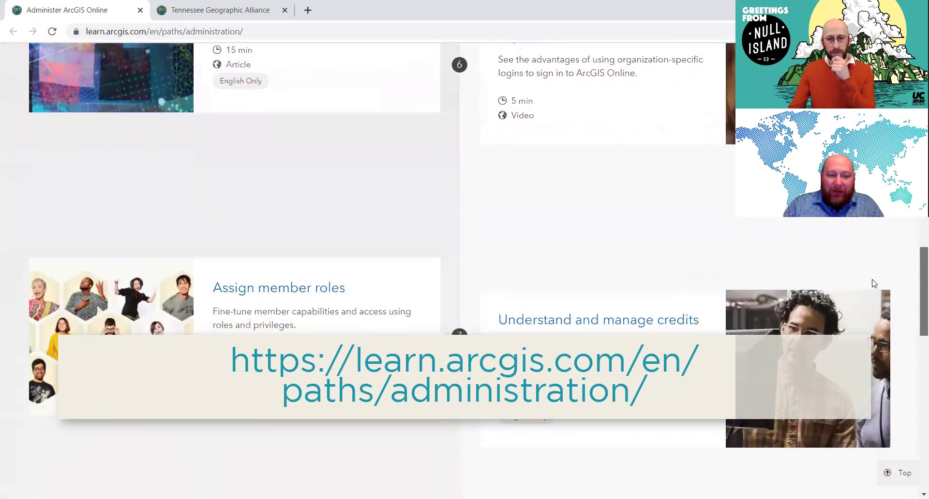
{"action": "scroll", "coordinate": [874, 283], "scroll_direction": "down", "scroll_amount": 4}
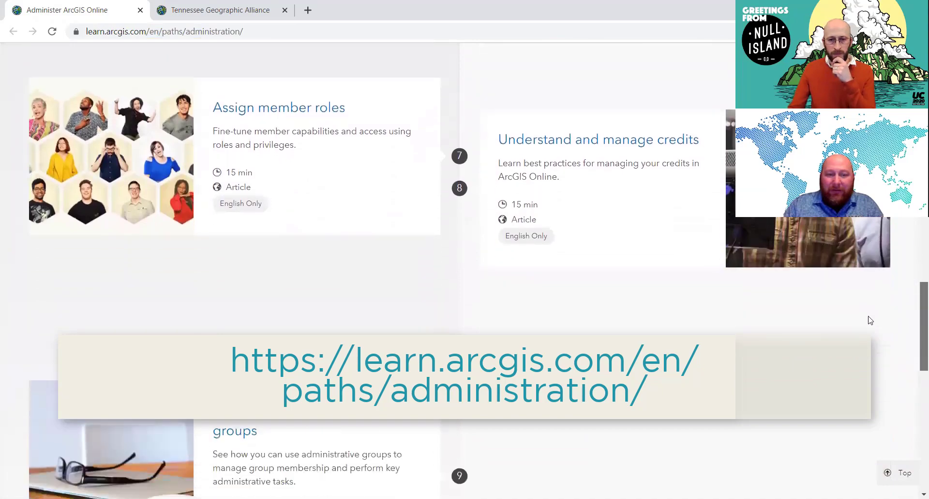
{"action": "scroll", "coordinate": [872, 326], "scroll_direction": "down", "scroll_amount": 2}
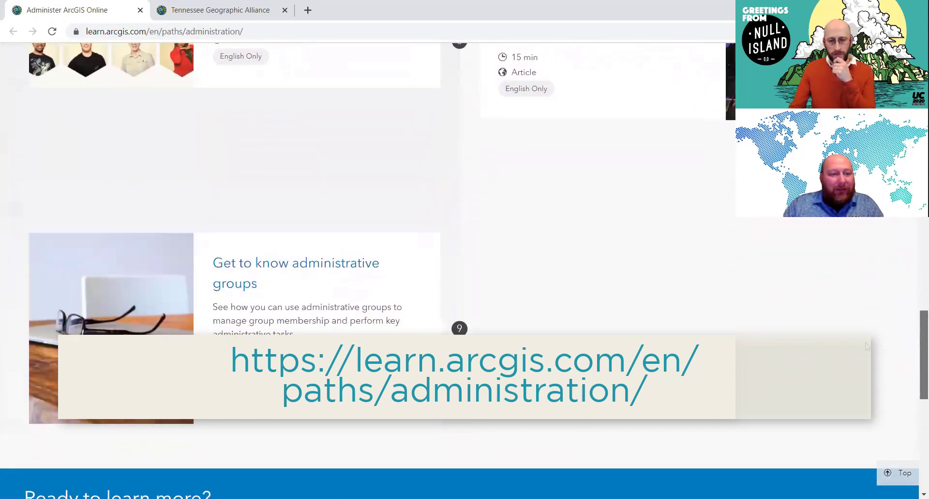
{"action": "scroll", "coordinate": [867, 345], "scroll_direction": "up", "scroll_amount": 11}
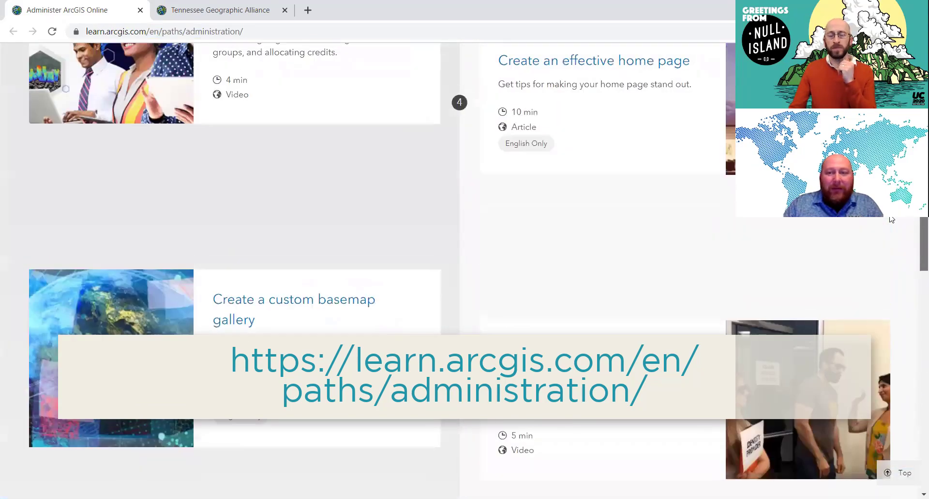
{"action": "scroll", "coordinate": [368, 271], "scroll_direction": "up", "scroll_amount": 12}
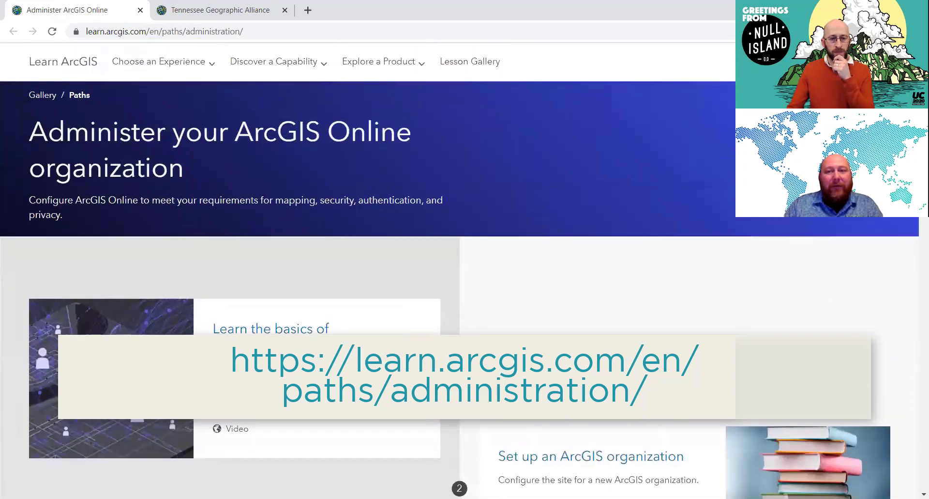